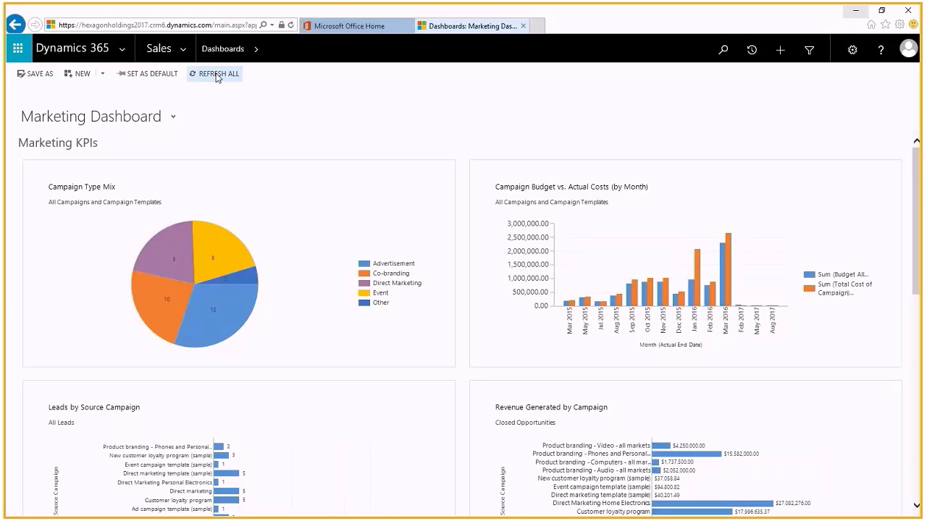
# Step: Open the Open Opportunities view from the Sales area navigation
pyautogui.click(182, 49)
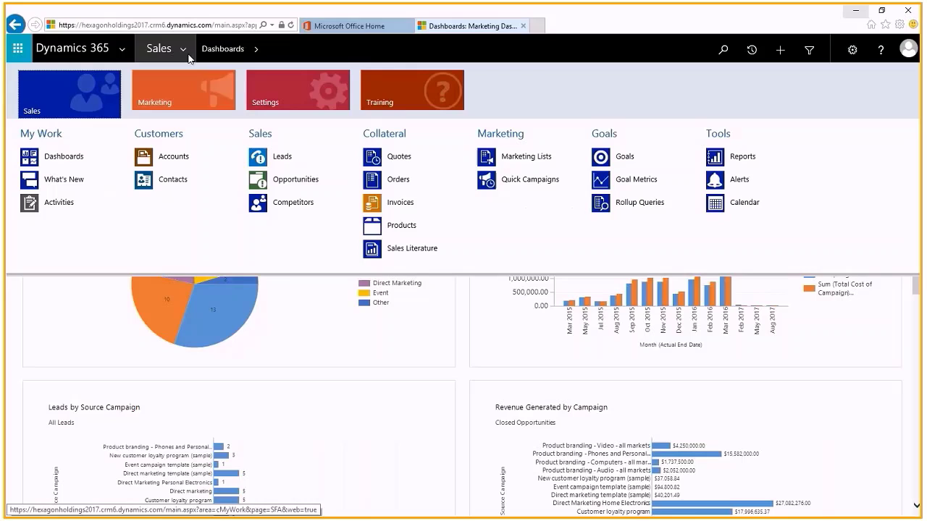
pyautogui.click(283, 189)
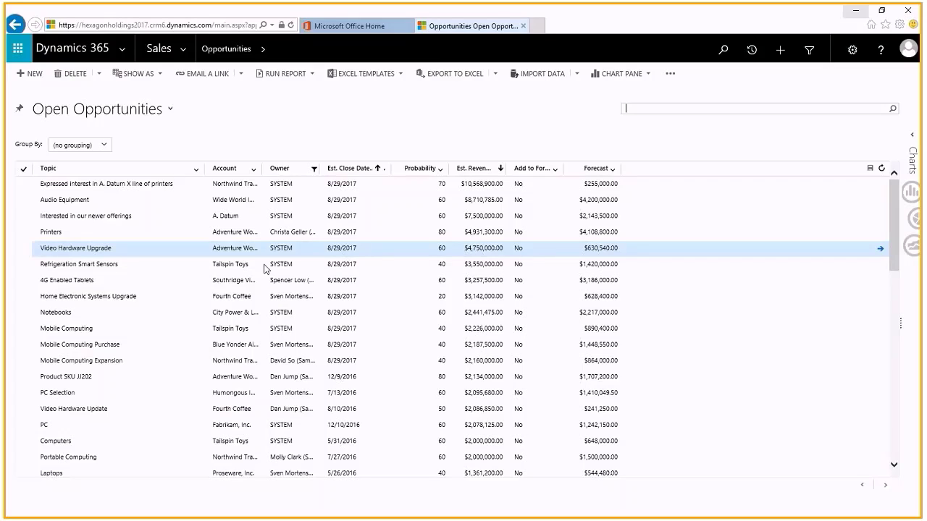
# Step: Edit the Video Hardware Upgrade topic inline so it reads 'Video Hardware'
pyautogui.click(138, 250)
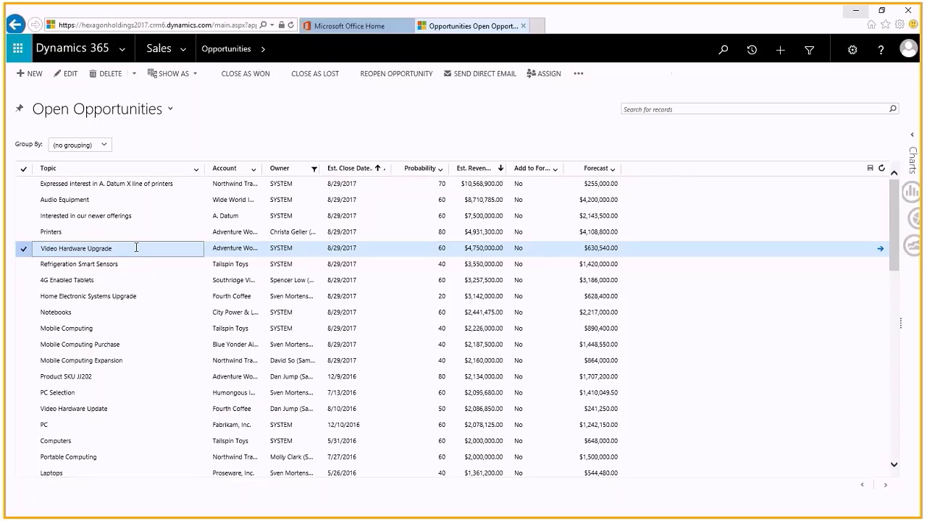
pyautogui.click(137, 249)
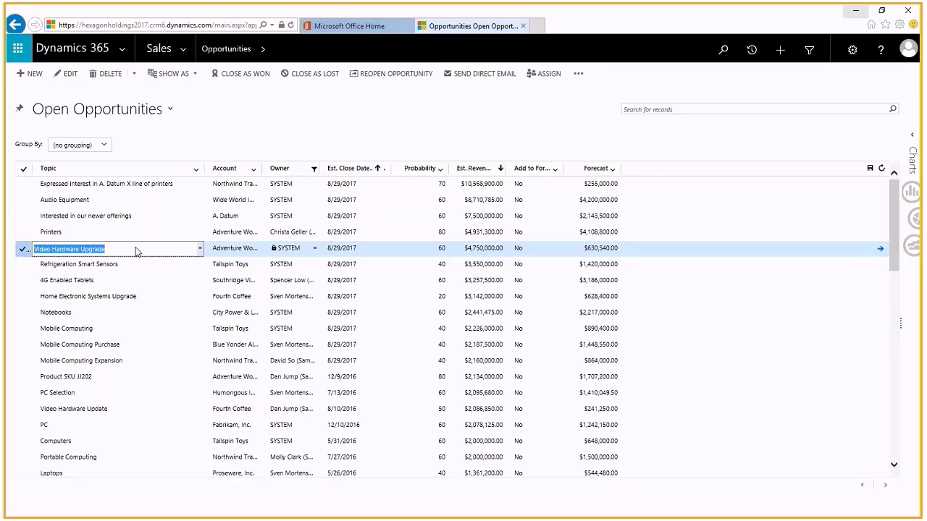
pyautogui.press('Tab')
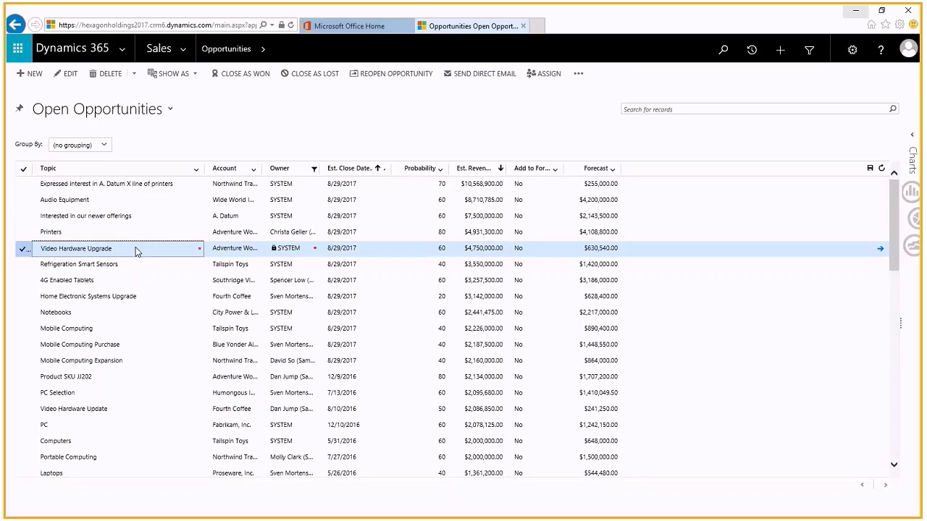
pyautogui.click(137, 249)
pyautogui.click(111, 249)
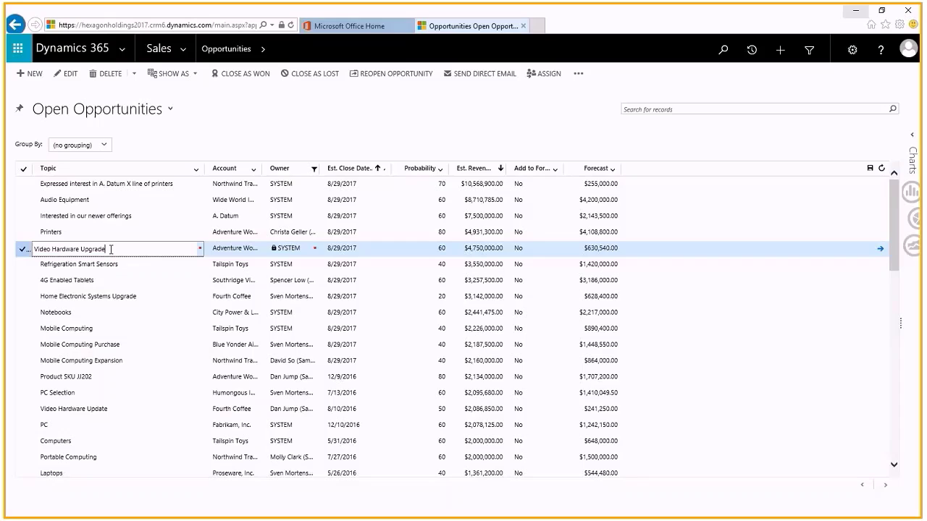
pyautogui.press('BackSpace')
pyautogui.press('BackSpace')
pyautogui.press('BackSpace')
pyautogui.press('BackSpace')
pyautogui.press('BackSpace')
pyautogui.press('BackSpace')
pyautogui.press('BackSpace')
pyautogui.press('BackSpace')
# Step: Move into the row's Probability cell, then show the No/Yes choices for Add to Forecast
pyautogui.click(417, 250)
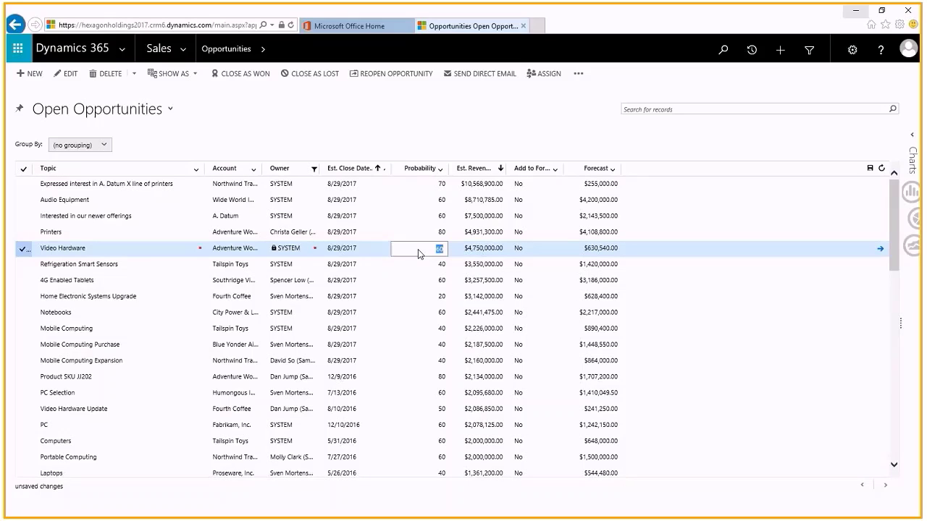
pyautogui.click(548, 252)
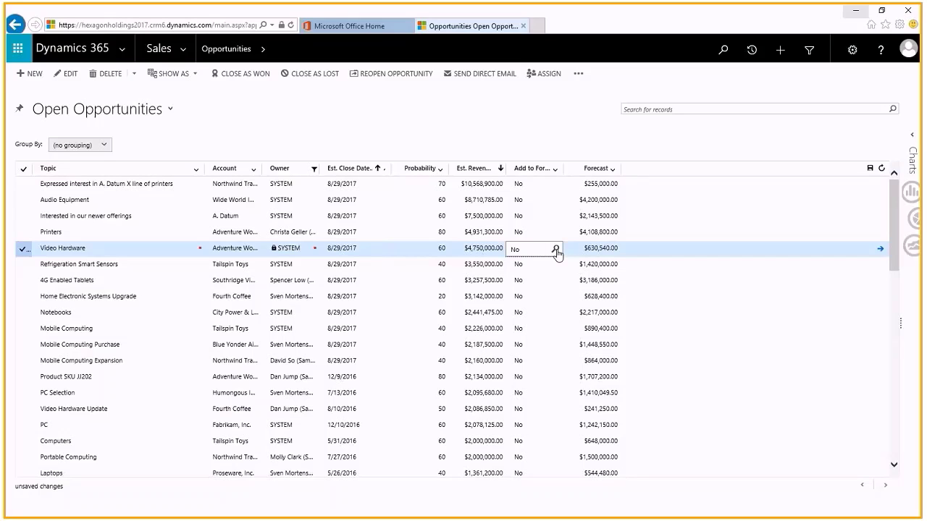
pyautogui.click(556, 249)
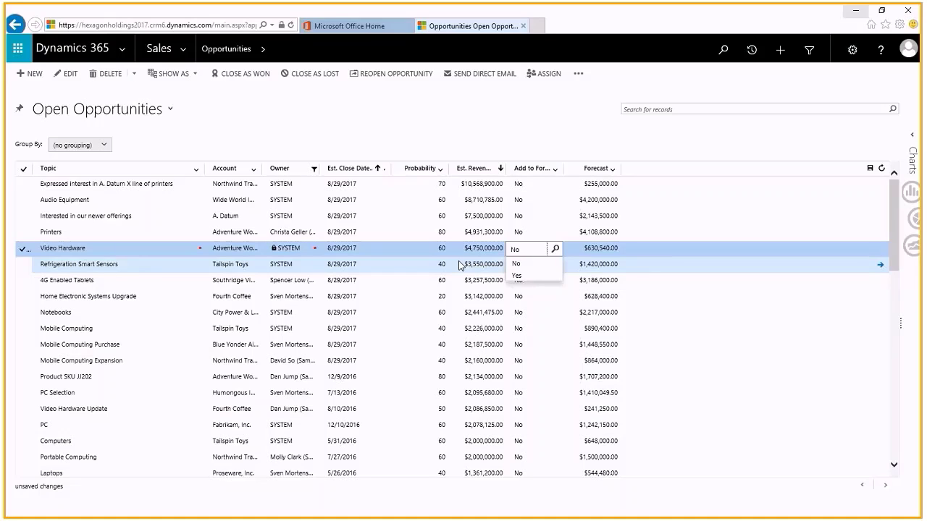
# Step: Commit the Video Hardware row edits, keeping its close date at 8/29/2017
pyautogui.click(386, 252)
pyautogui.click(385, 252)
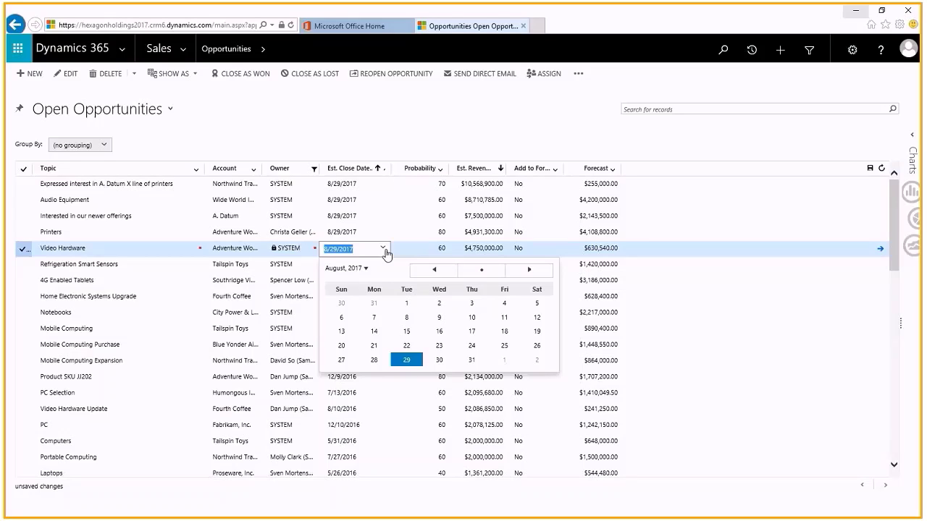
pyautogui.press('Up')
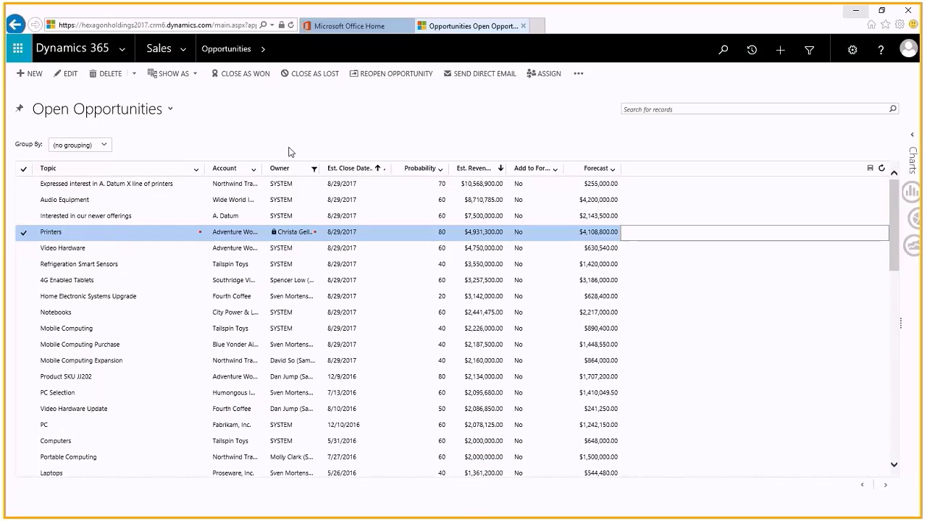
# Step: Group the Open Opportunities grid by Account
pyautogui.click(105, 147)
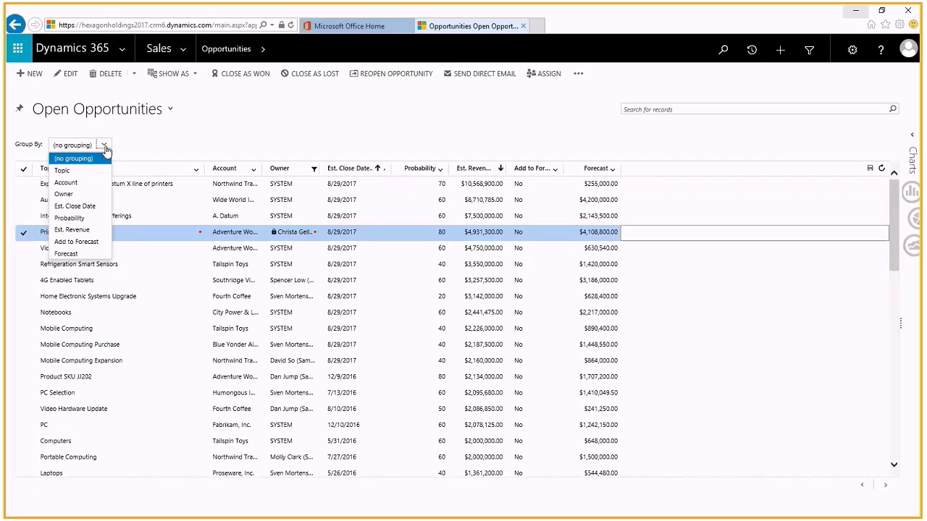
pyautogui.click(89, 184)
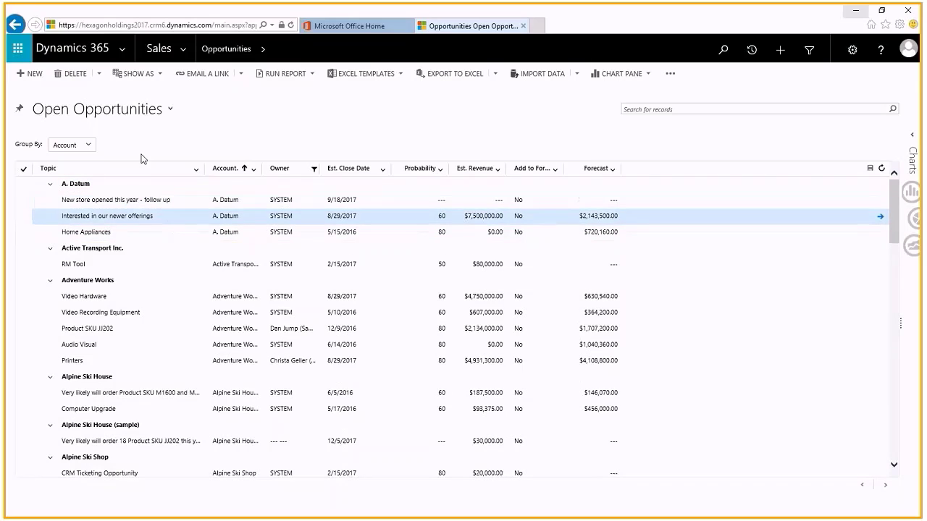
# Step: Switch the grid grouping from Account to Owner
pyautogui.click(87, 147)
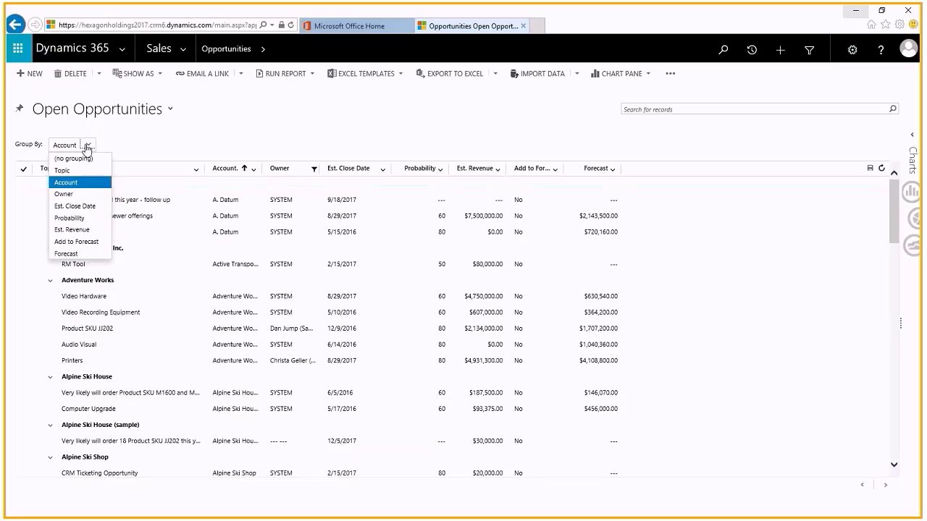
pyautogui.click(64, 194)
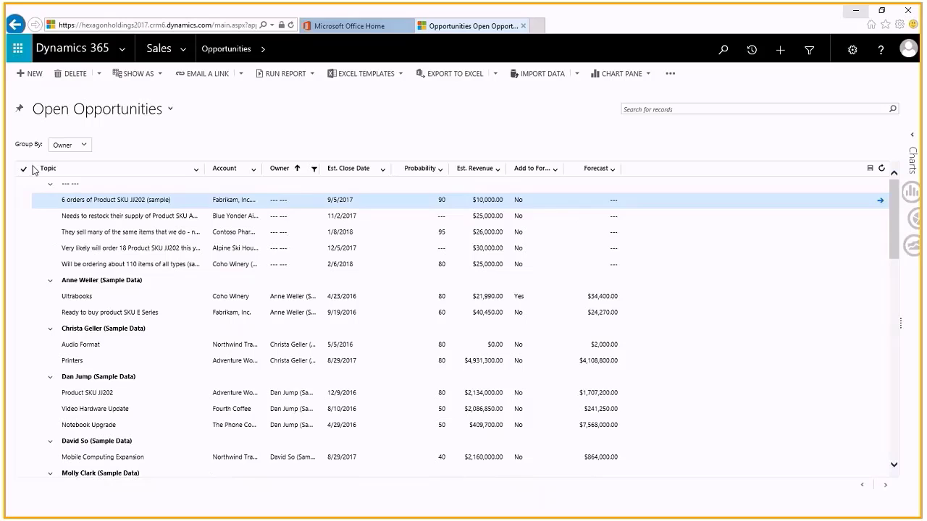
pyautogui.click(69, 146)
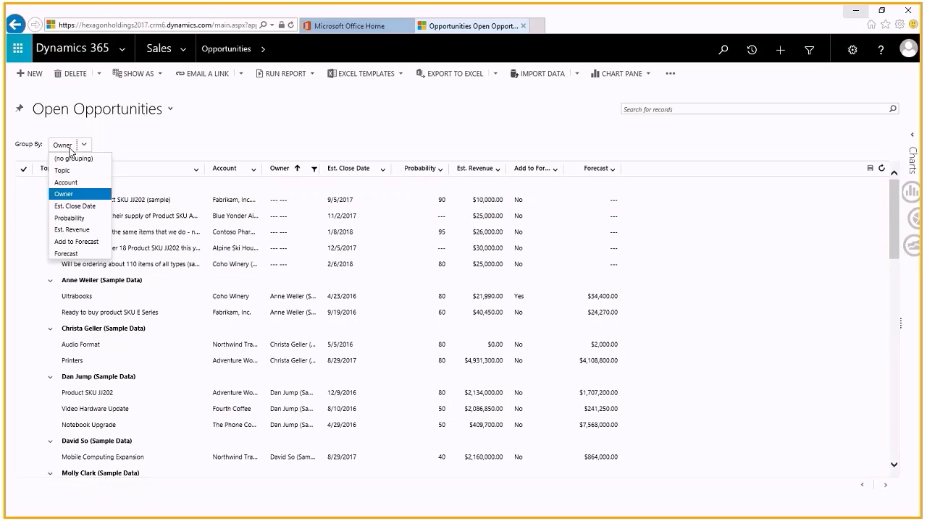
# Step: Group the grid by Probability and select the blank Probability cells of the first three records
pyautogui.click(85, 218)
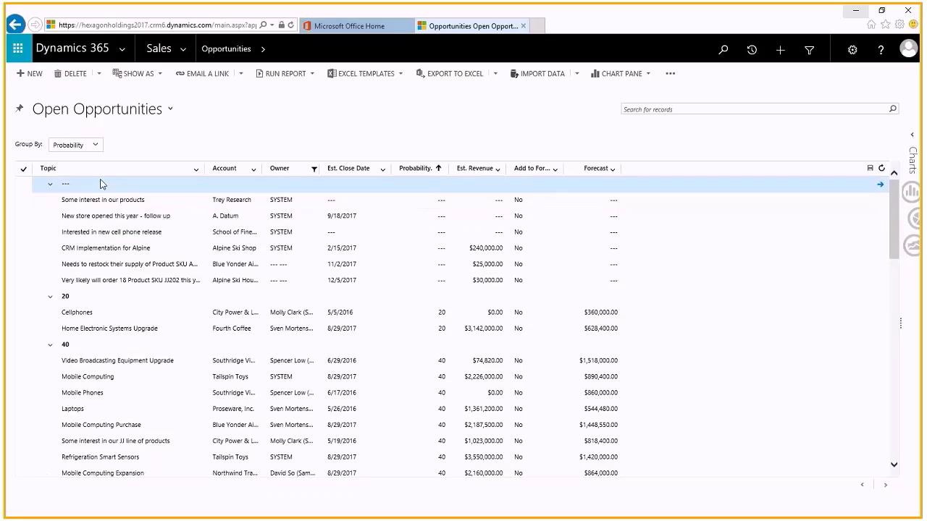
pyautogui.click(440, 201)
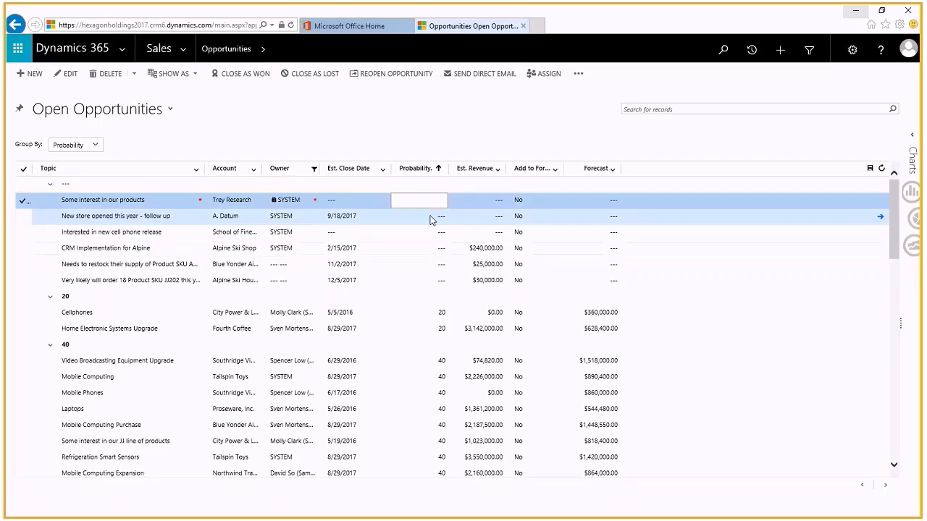
pyautogui.click(437, 218)
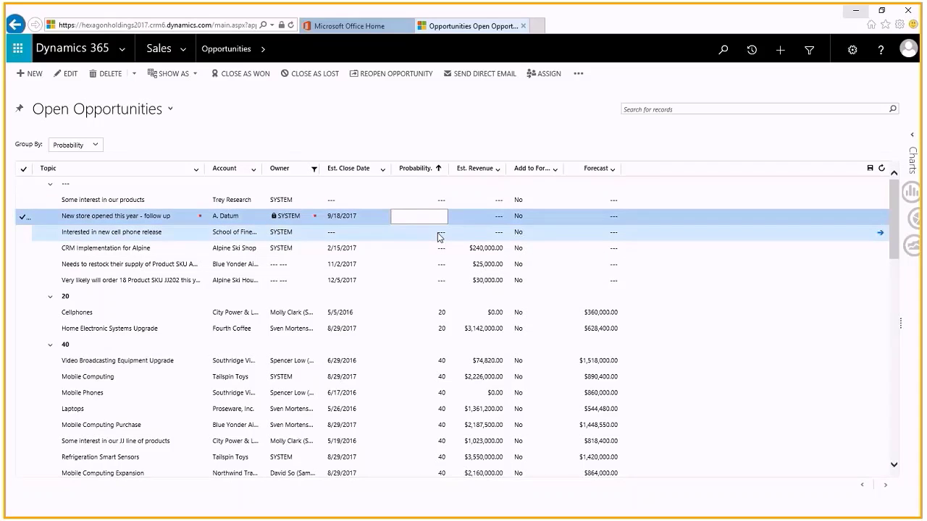
pyautogui.click(437, 236)
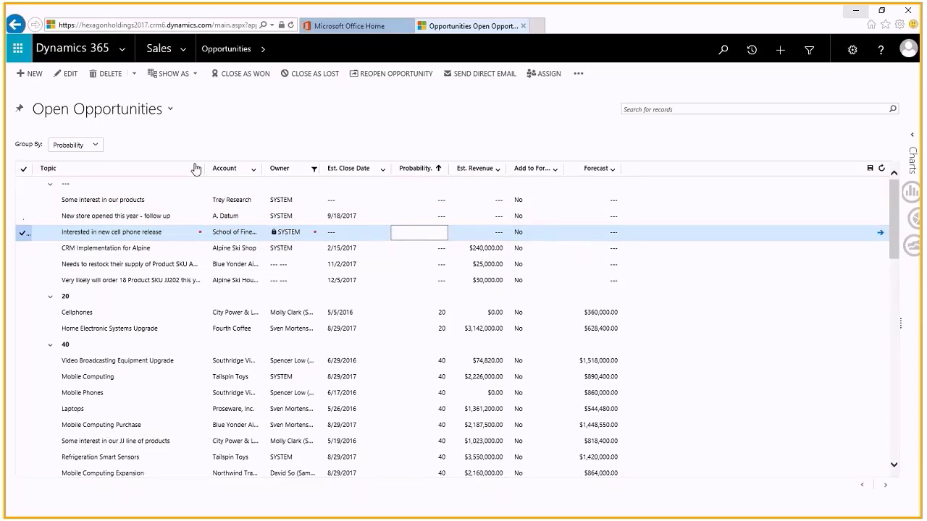
# Step: Group the grid by Add to Forecast and collapse the No group, leaving Ultrabooks under Yes
pyautogui.click(74, 147)
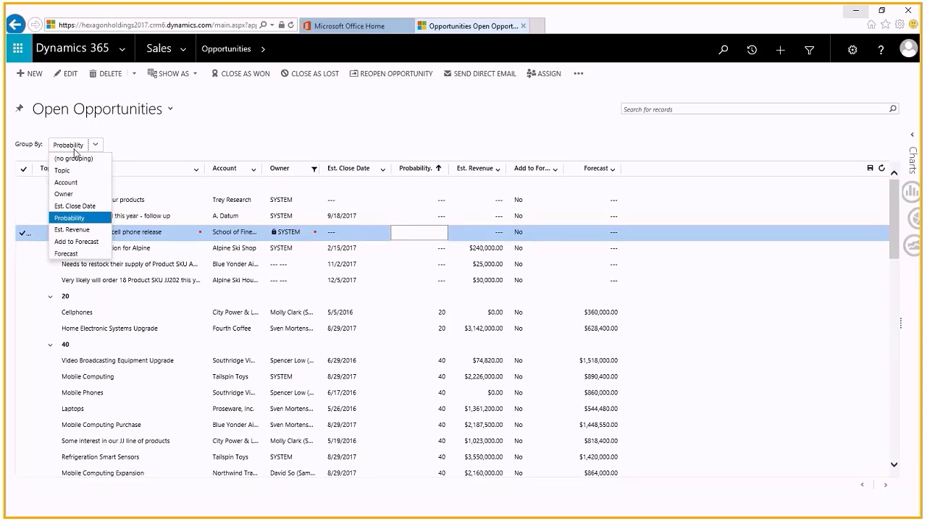
pyautogui.click(86, 242)
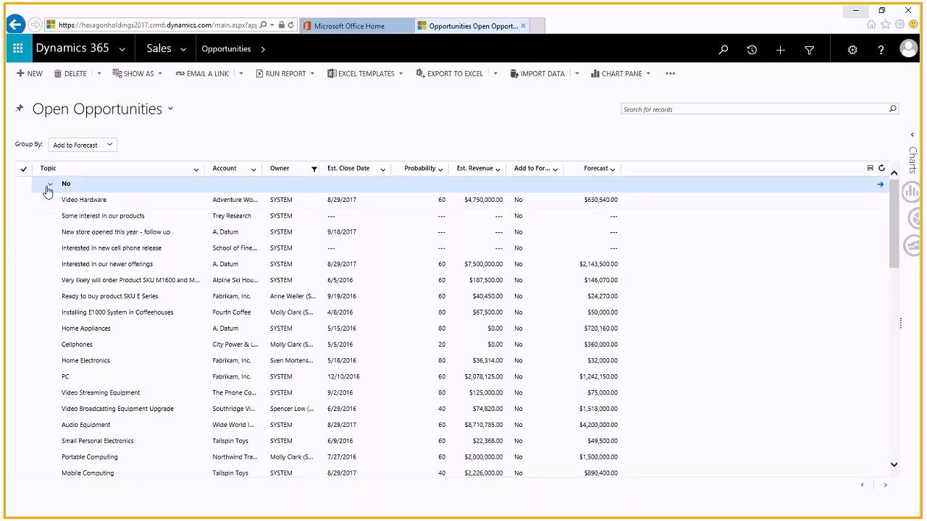
pyautogui.click(48, 187)
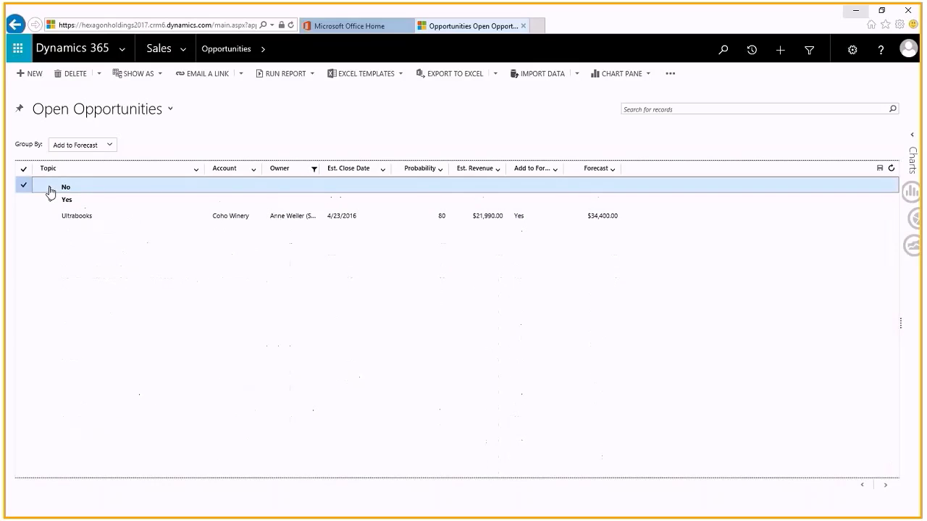